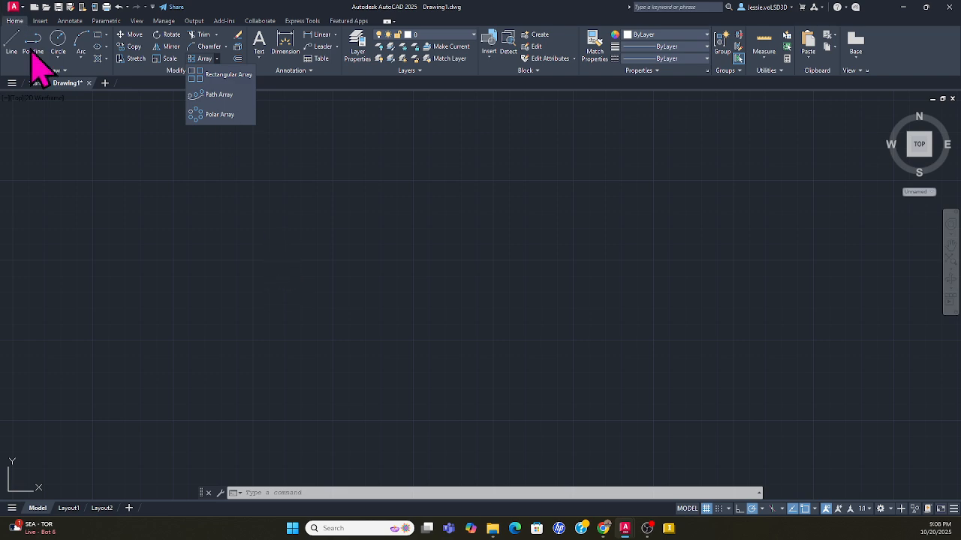
# Draw a small rectangle by two opposite corners in the upper-left area of the empty drawing
pyautogui.click(99, 38)
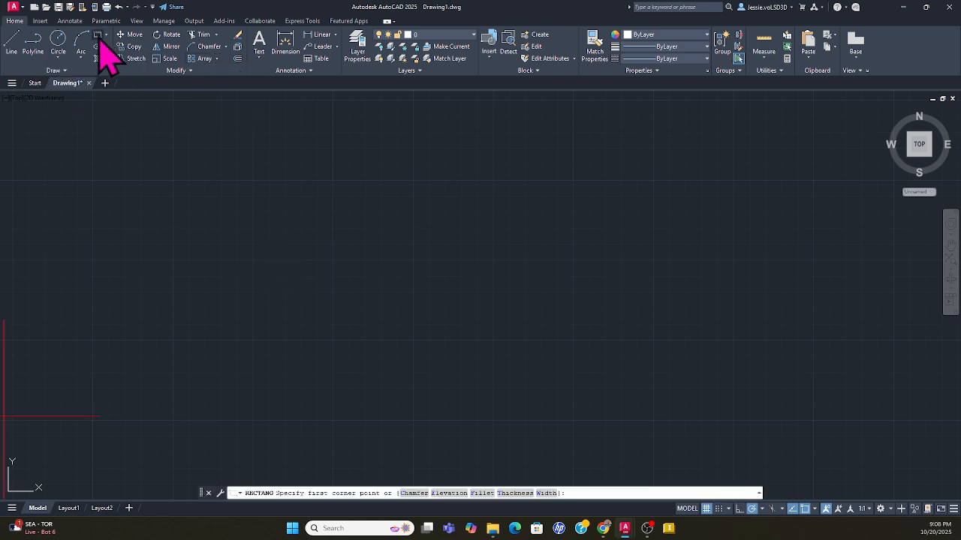
pyautogui.click(175, 148)
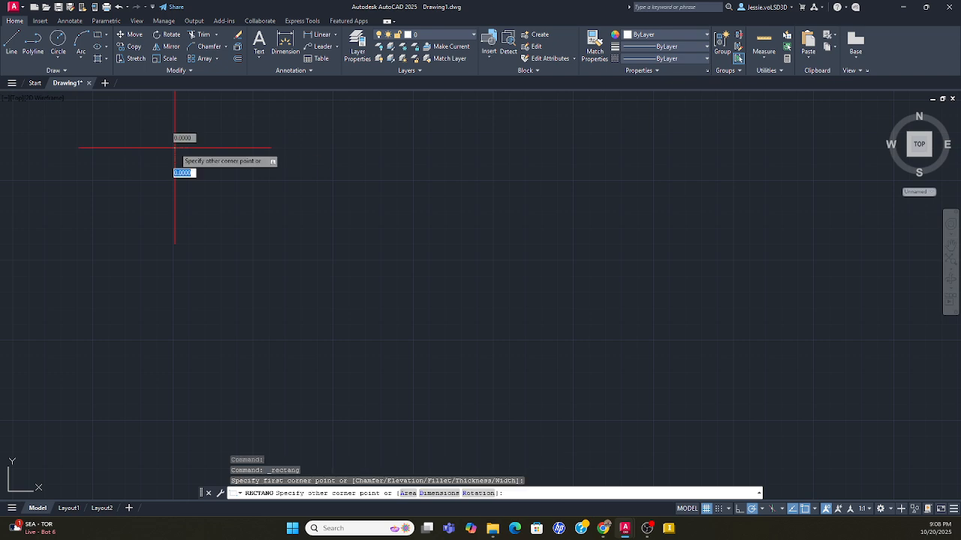
pyautogui.click(218, 178)
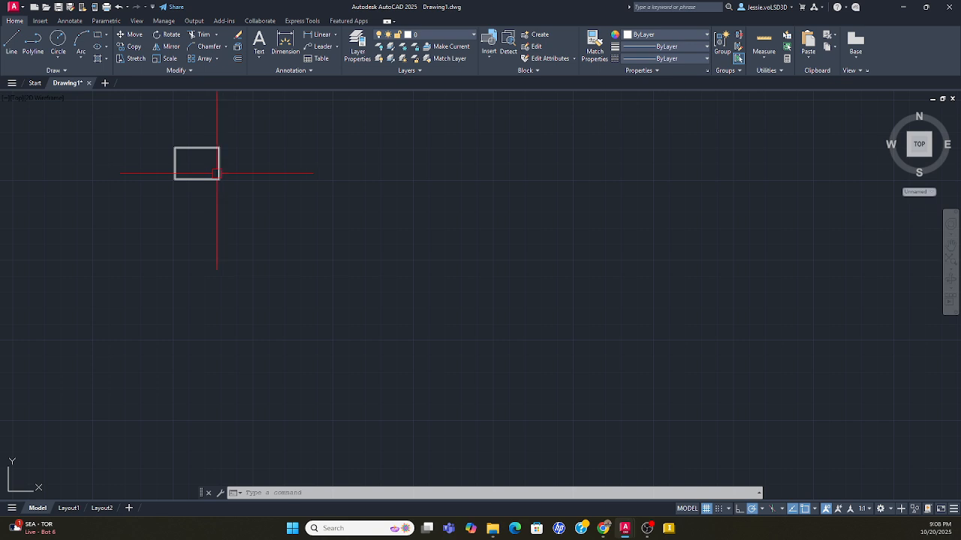
# Create a rectangular array of the rectangle with 8 columns and 5 rows
pyautogui.click(210, 63)
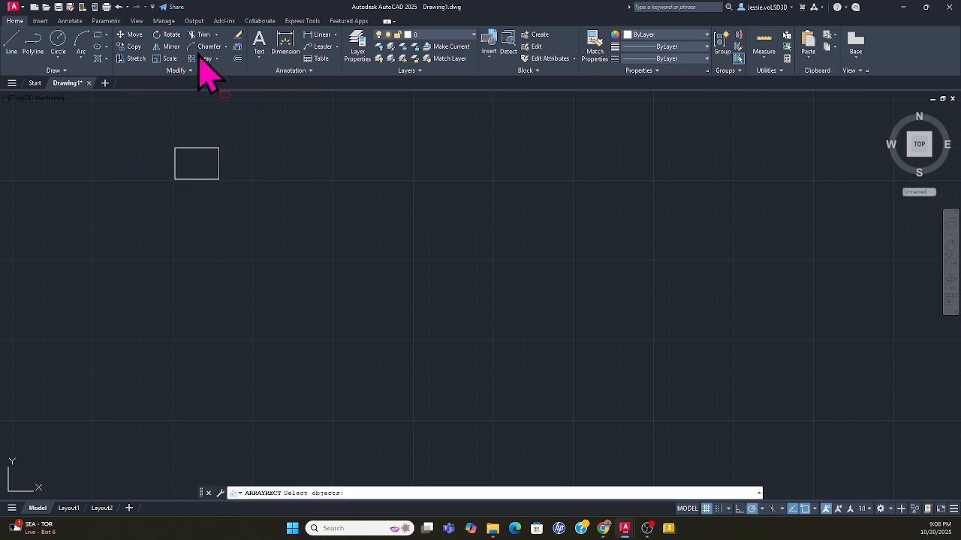
pyautogui.click(197, 177)
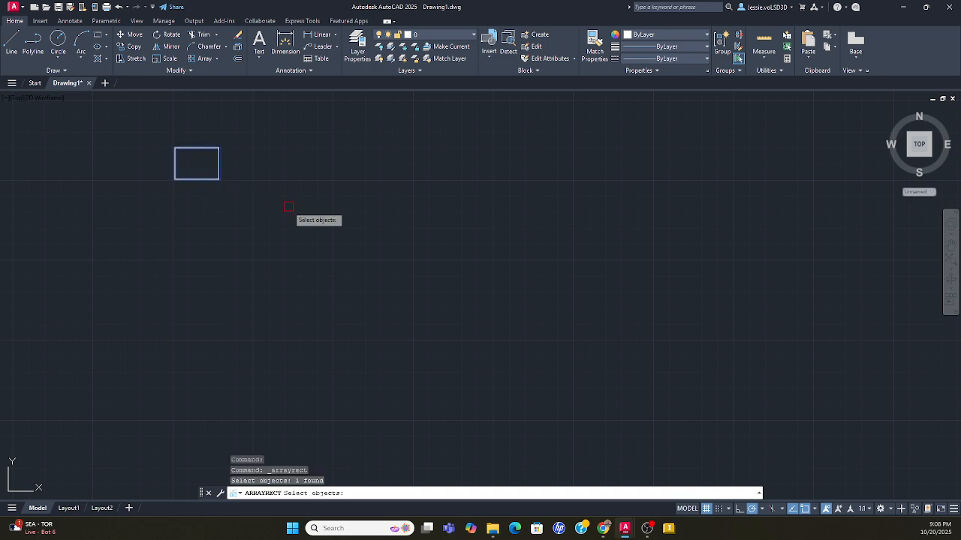
pyautogui.press('Return')
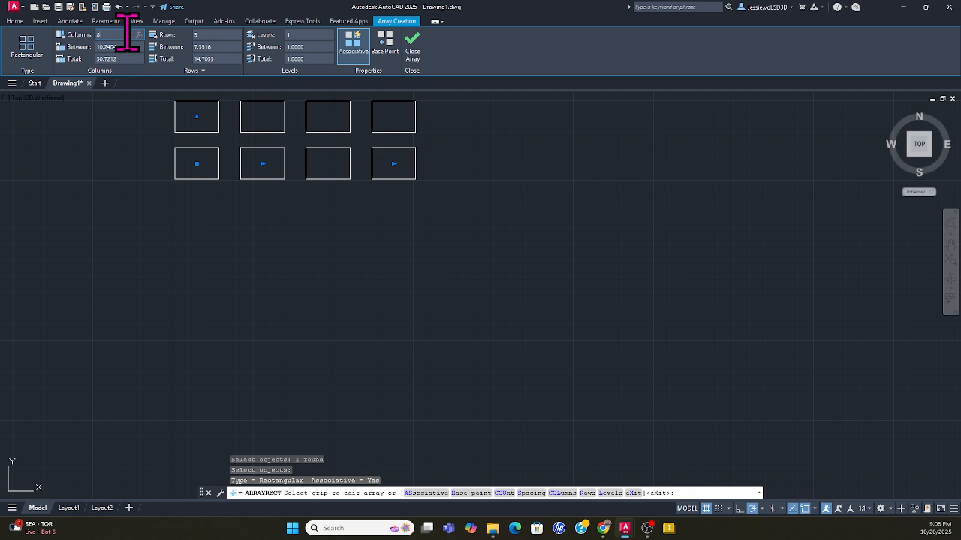
pyautogui.press('Return')
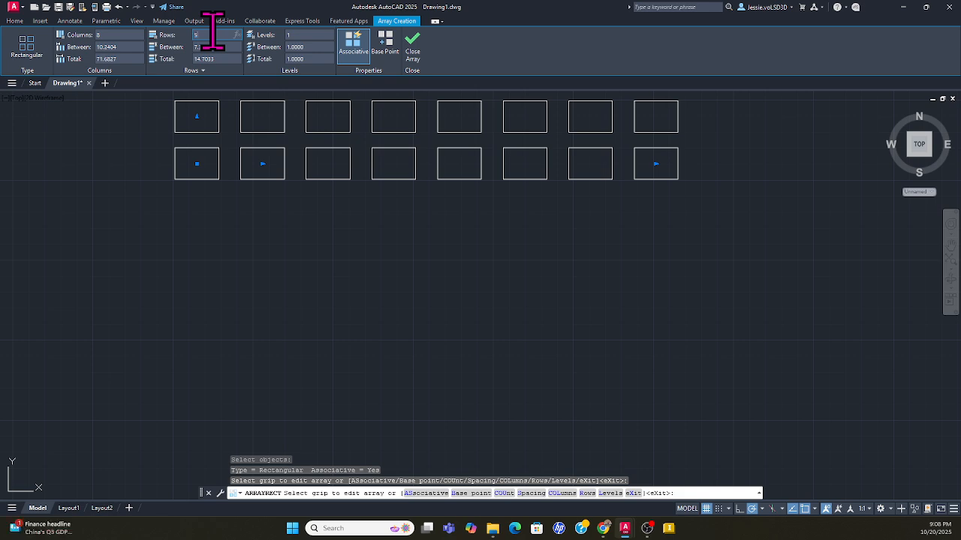
pyautogui.click(213, 33)
pyautogui.write('5')
pyautogui.press('Return')
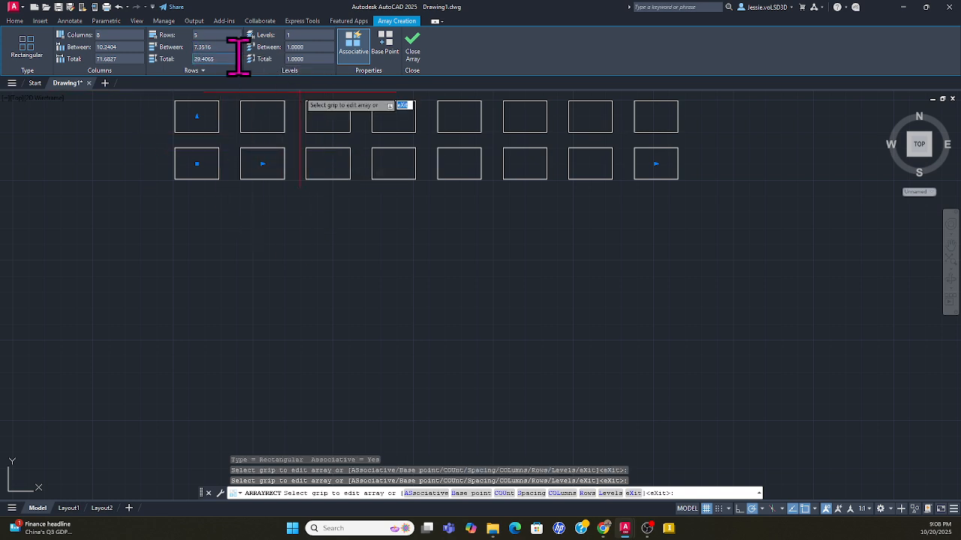
# Set the rectangular array's column spacing to 8 and finish the array
pyautogui.click(217, 47)
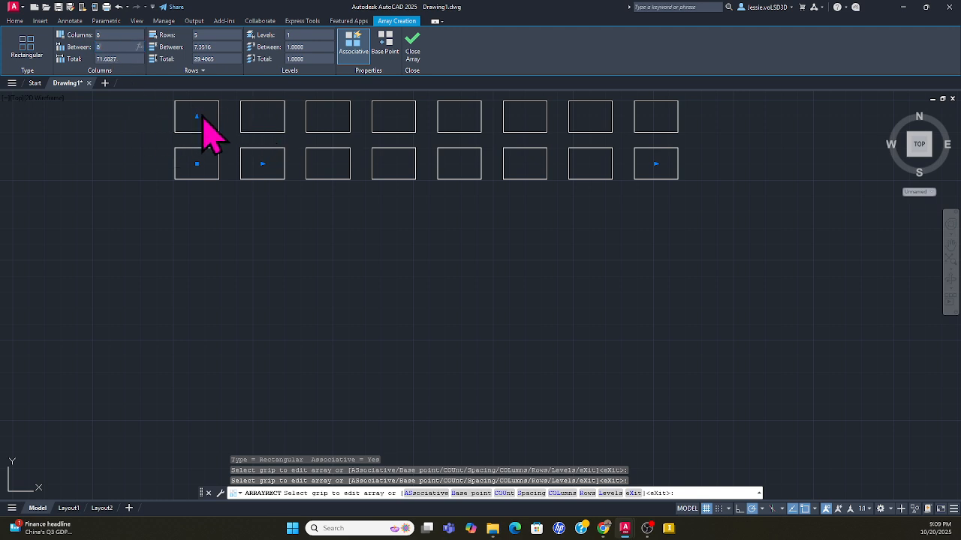
pyautogui.press('Return')
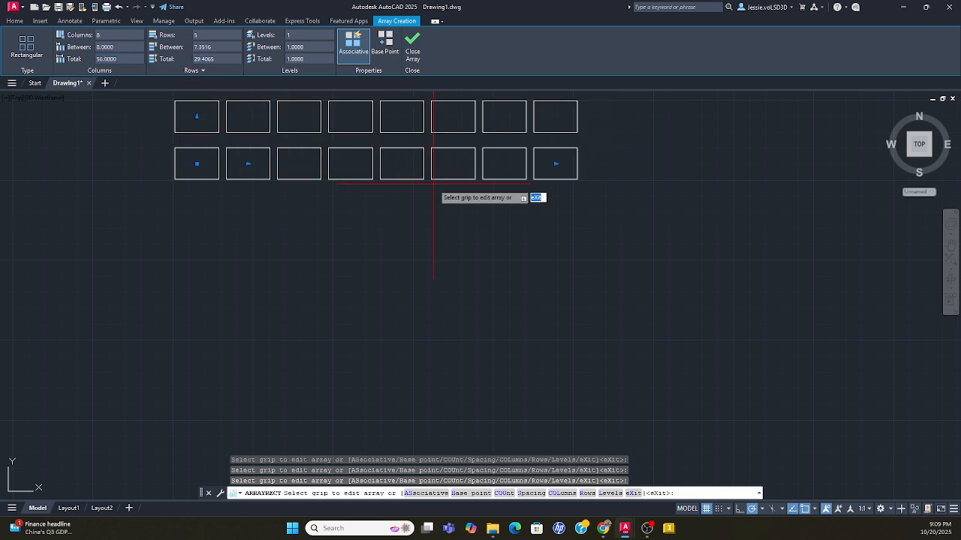
pyautogui.scroll(3, 253, 111)
pyautogui.scroll(-5, 267, 144)
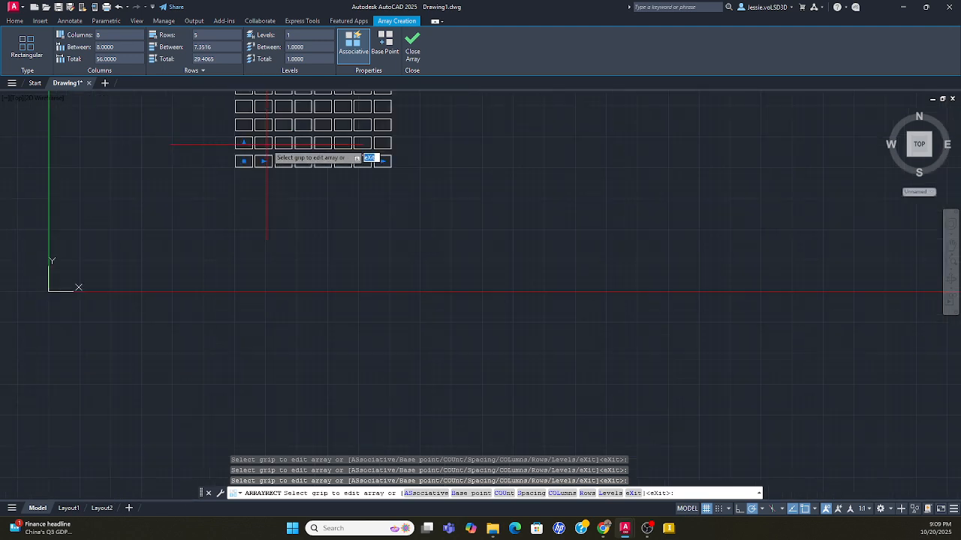
pyautogui.moveTo(525, 187); pyautogui.dragTo(500, 285, button='middle')
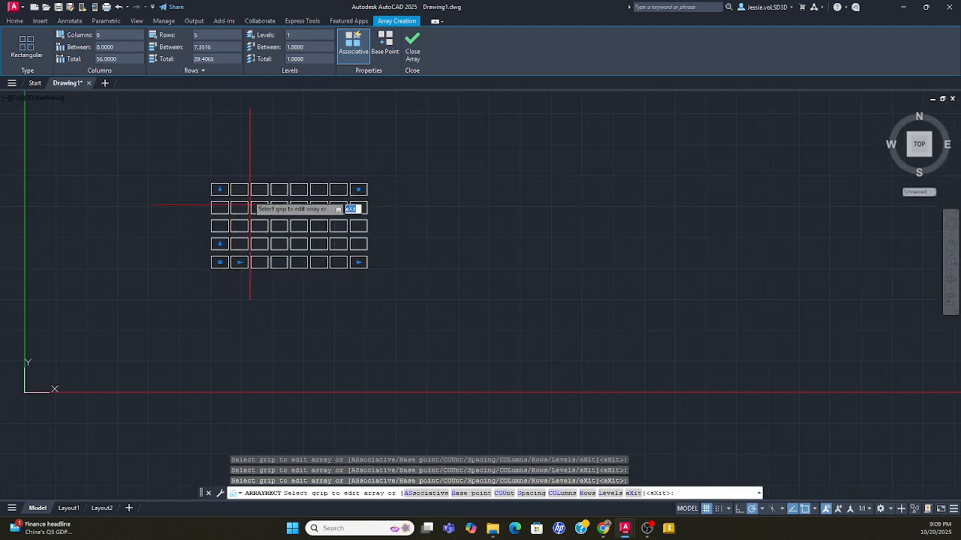
pyautogui.scroll(4, 250, 204)
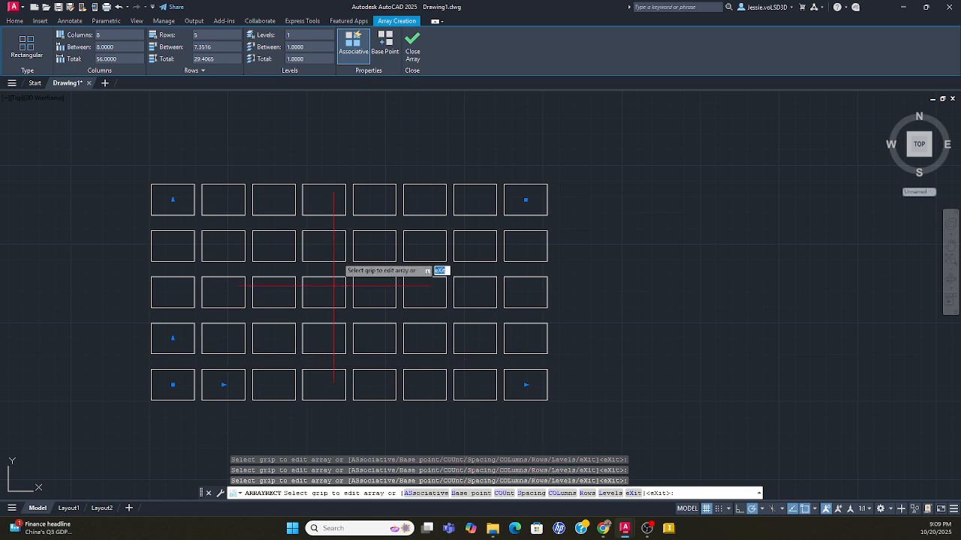
pyautogui.click(416, 49)
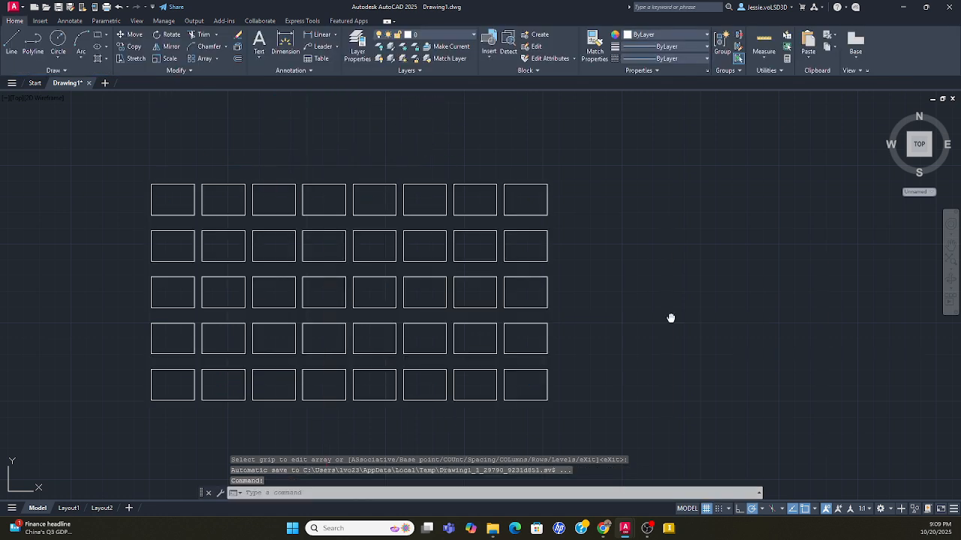
# Draw a circle in the empty space to the right of the rectangle array, level with its top row
pyautogui.moveTo(671, 318); pyautogui.dragTo(554, 312, button='middle')
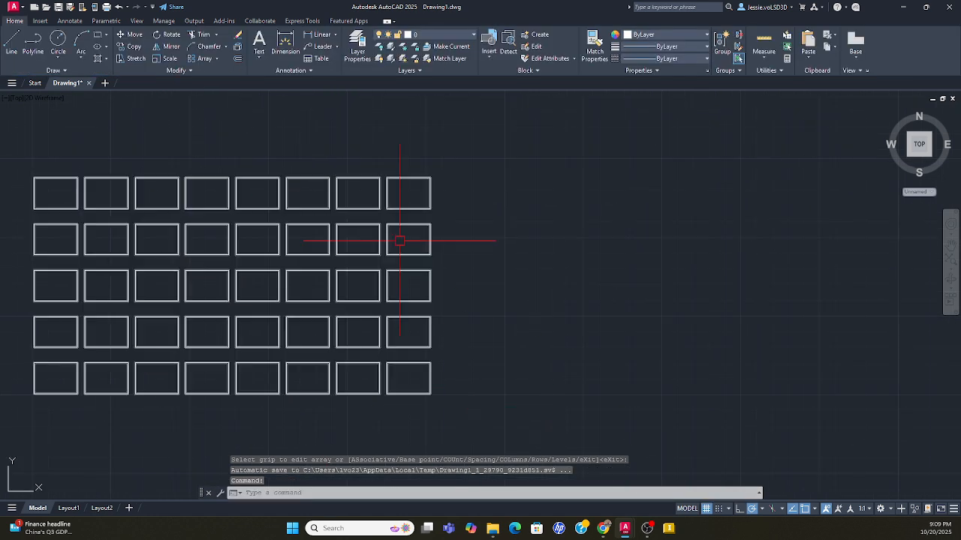
pyautogui.click(61, 43)
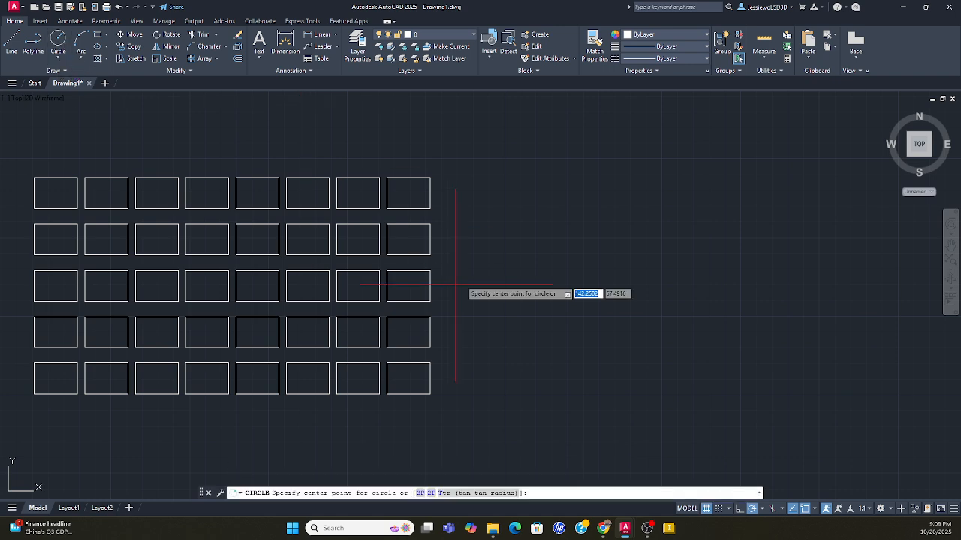
pyautogui.click(563, 194)
pyautogui.press('Return')
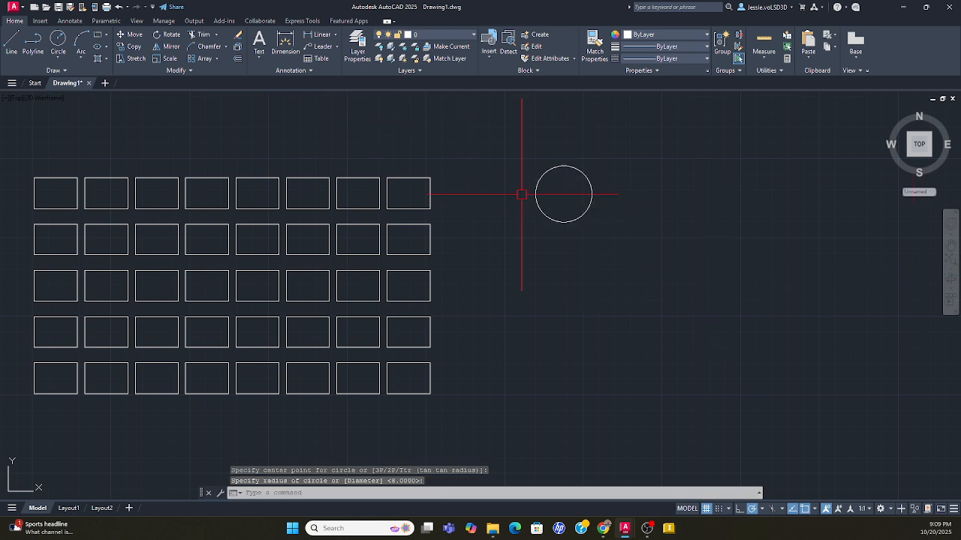
pyautogui.moveTo(521, 195); pyautogui.dragTo(352, 201, button='middle')
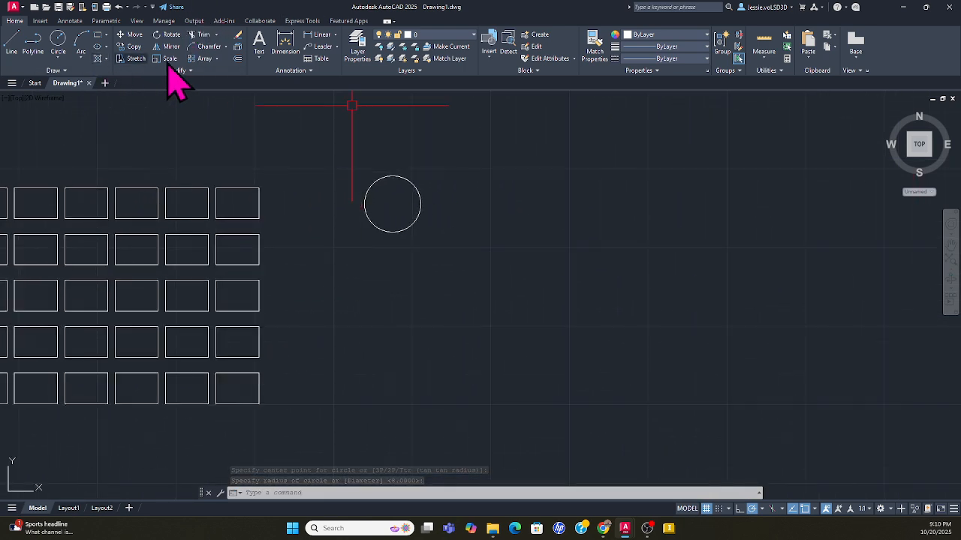
pyautogui.click(217, 58)
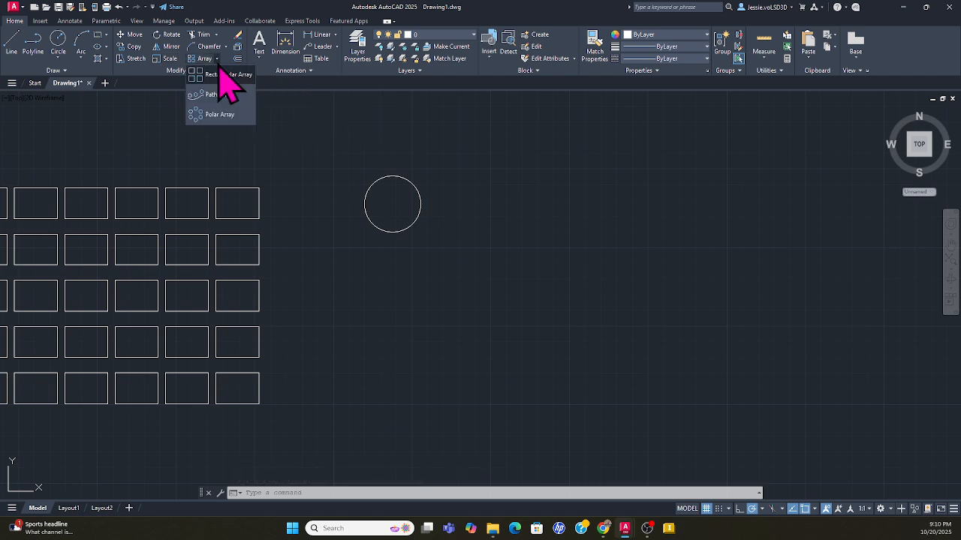
pyautogui.click(229, 132)
pyautogui.click(405, 225)
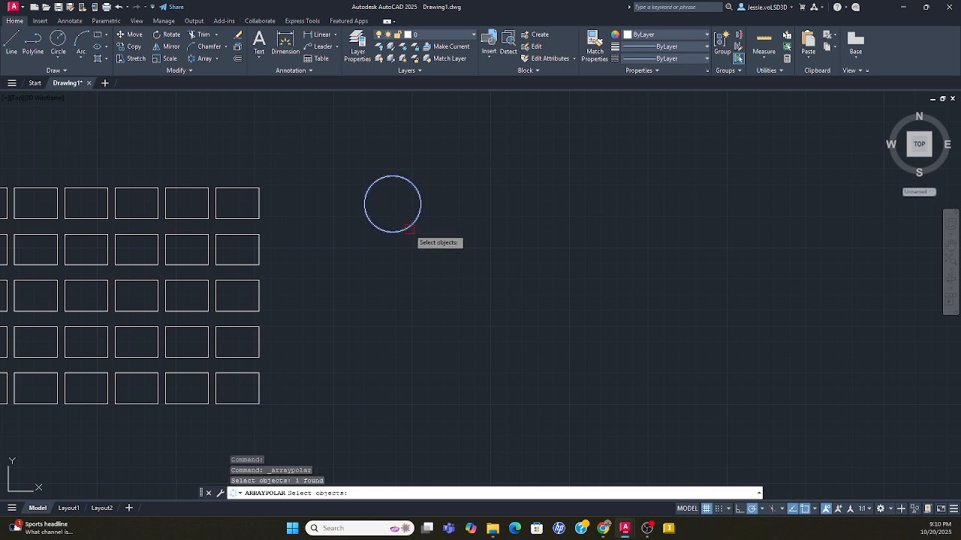
pyautogui.press('Return')
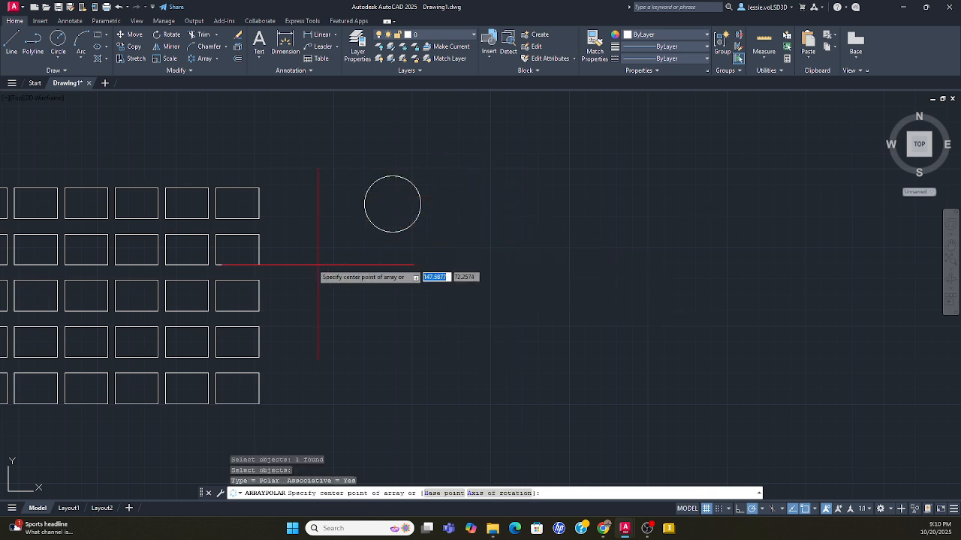
pyautogui.click(393, 203)
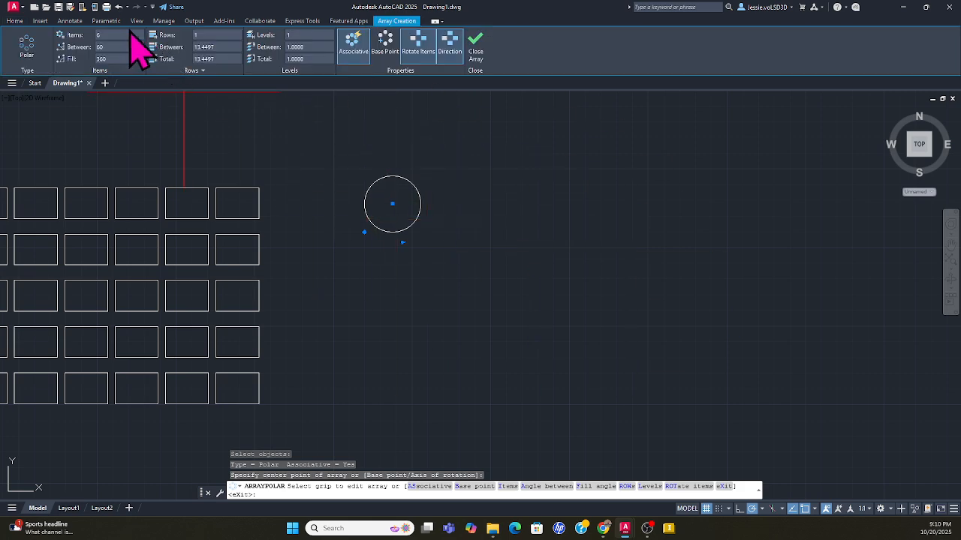
pyautogui.scroll(5, 484, 255)
pyautogui.scroll(-9, 487, 240)
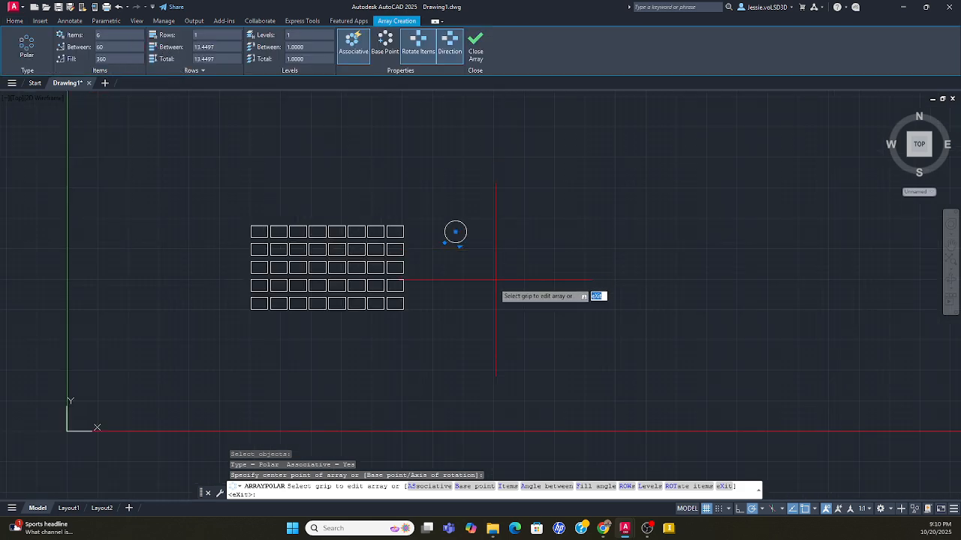
pyautogui.scroll(5, 475, 251)
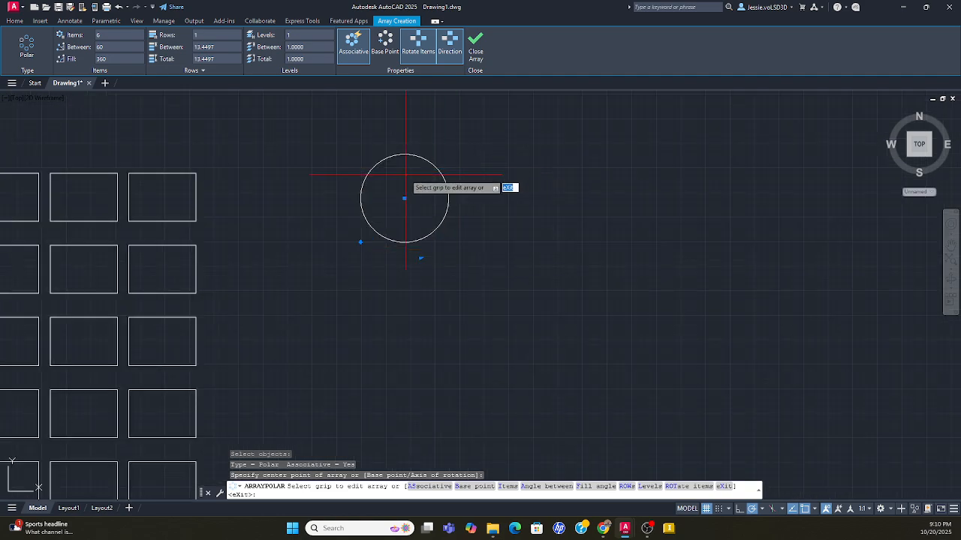
pyautogui.press('Escape')
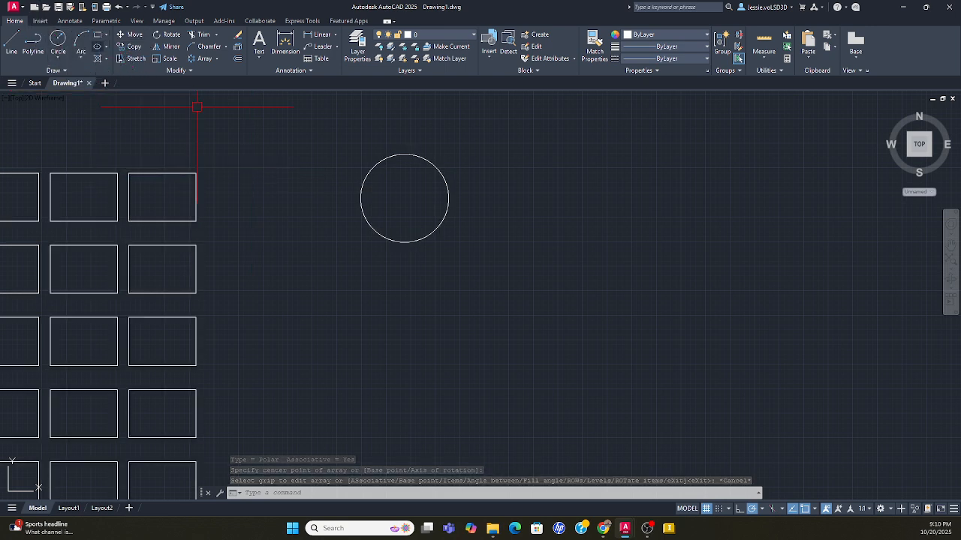
# Create a 10-item polar array of the circle, centred on the top-right corner of the rectangle array
pyautogui.click(207, 59)
pyautogui.click(417, 241)
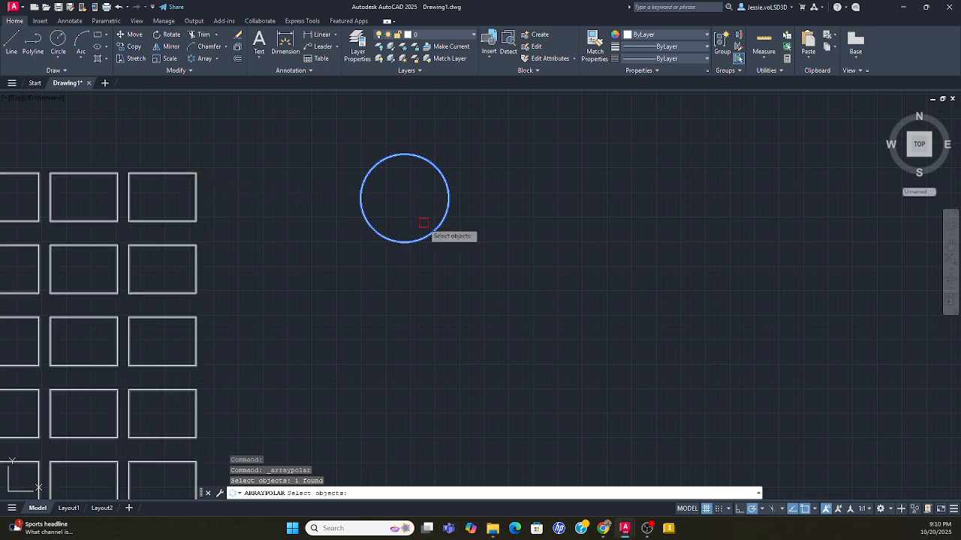
pyautogui.press('Return')
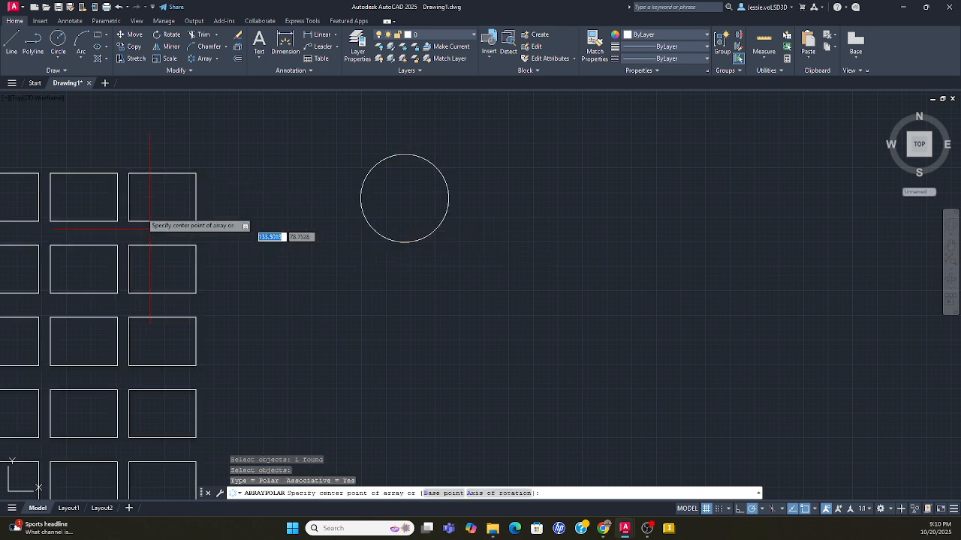
pyautogui.click(196, 174)
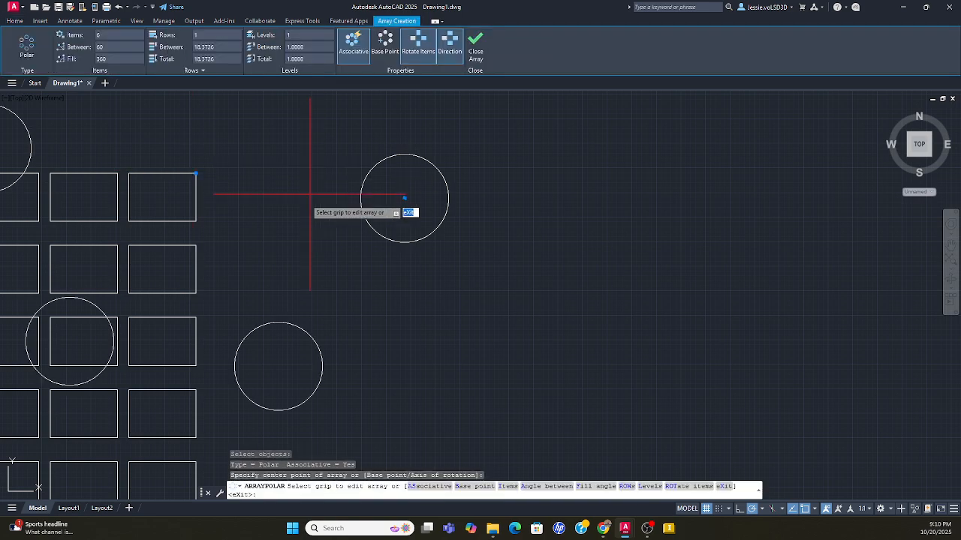
pyautogui.scroll(4, 326, 286)
pyautogui.scroll(-8, 325, 293)
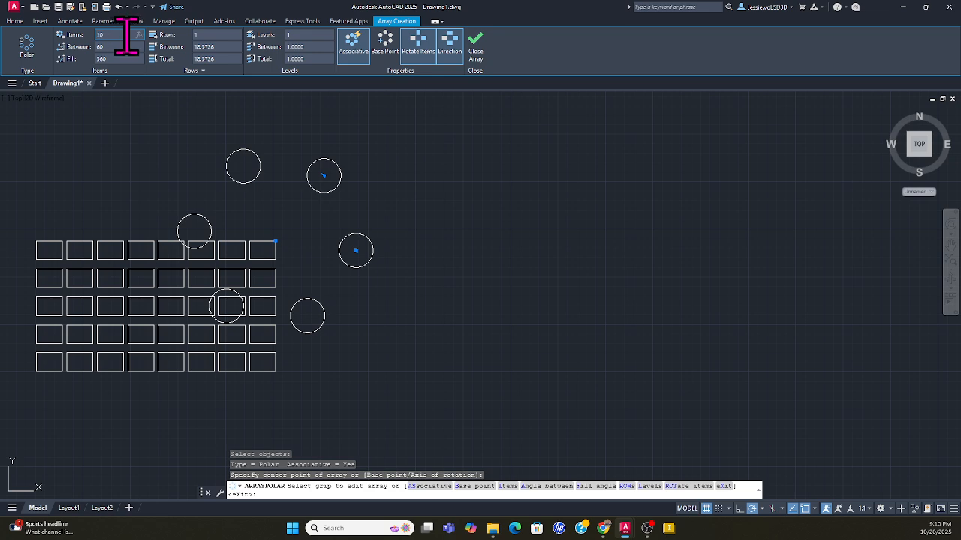
pyautogui.press('Return')
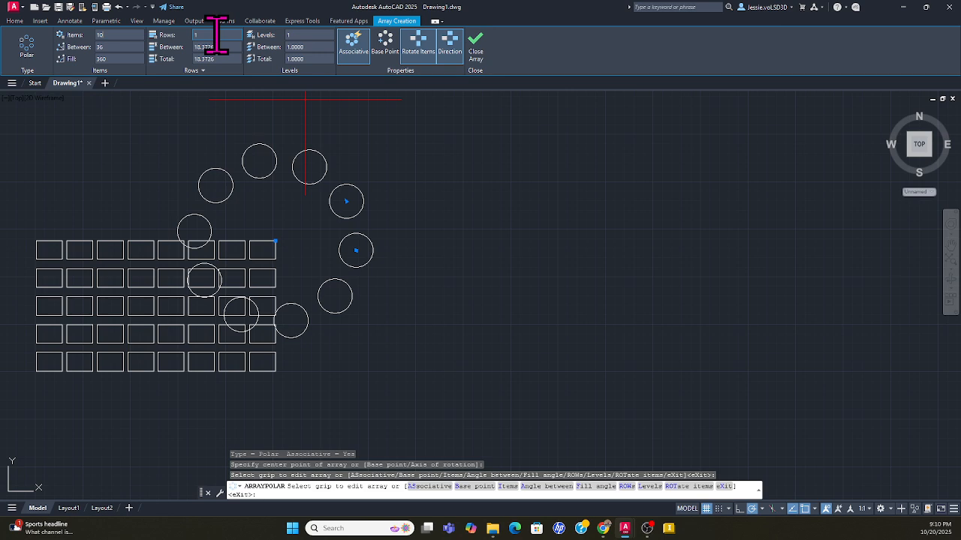
# Set the polar array of circles to 2 rows and finish the array
pyautogui.press('Return')
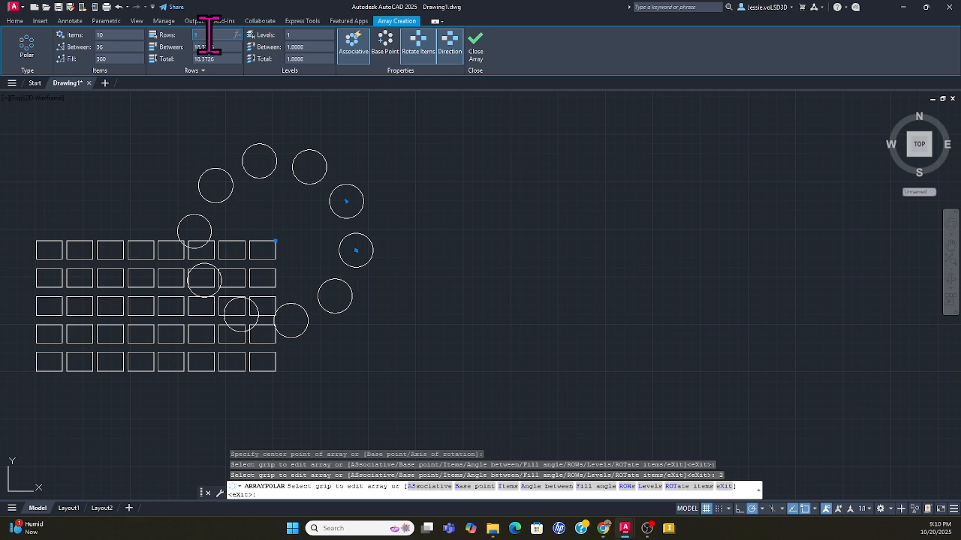
pyautogui.press('Return')
pyautogui.press('Return')
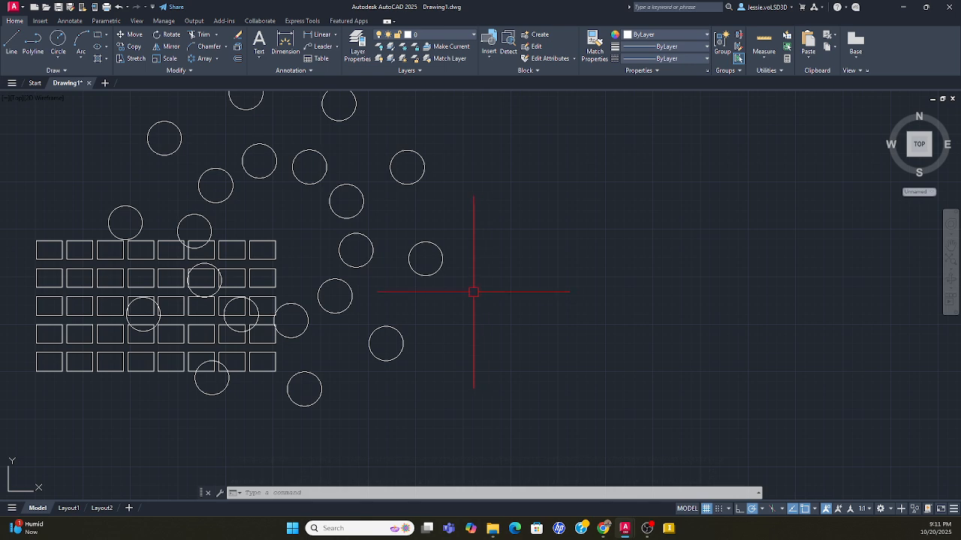
pyautogui.scroll(-2, 473, 291)
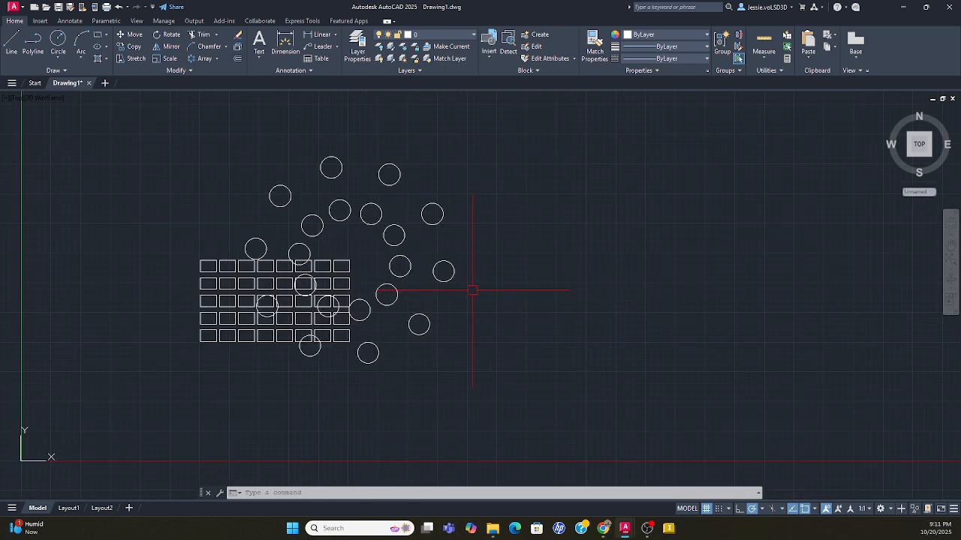